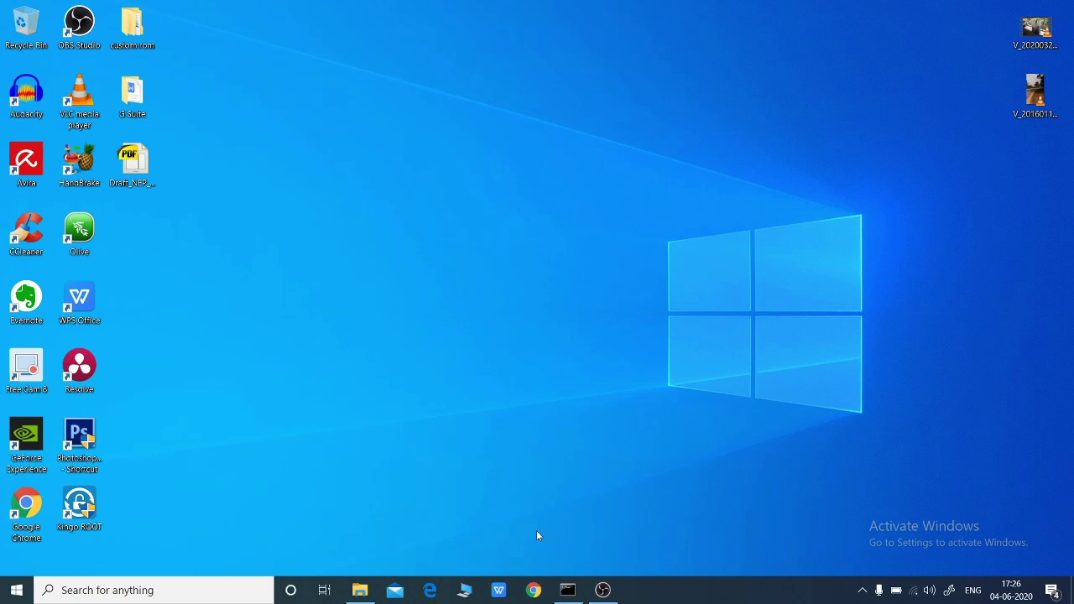
# - Launch Google Chrome from the taskbar search and enter accounts.google.com in the address bar
pyautogui.click(194, 591)
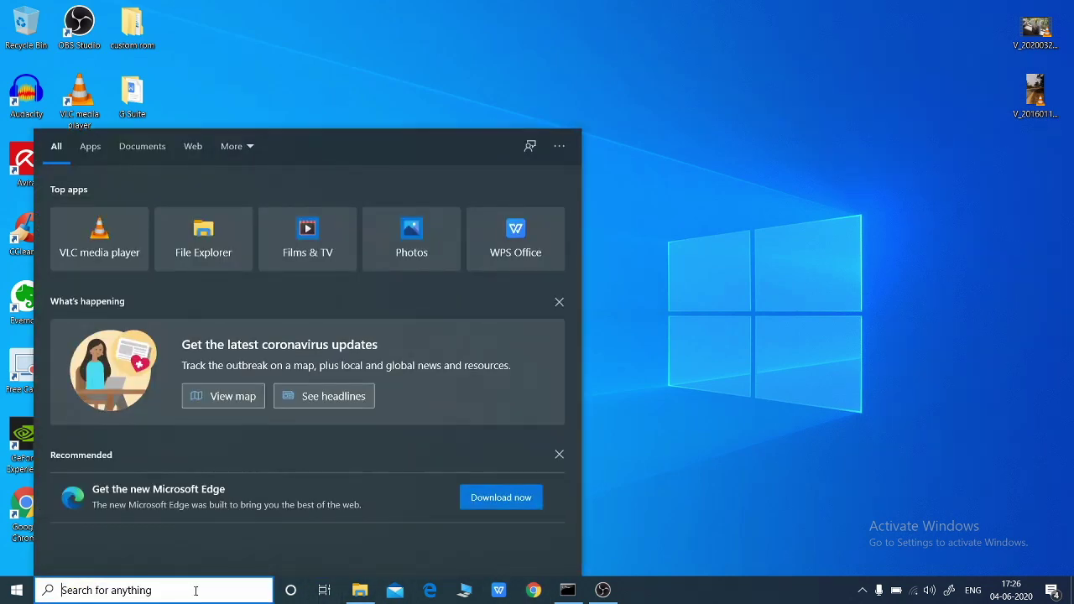
pyautogui.write('chrom')
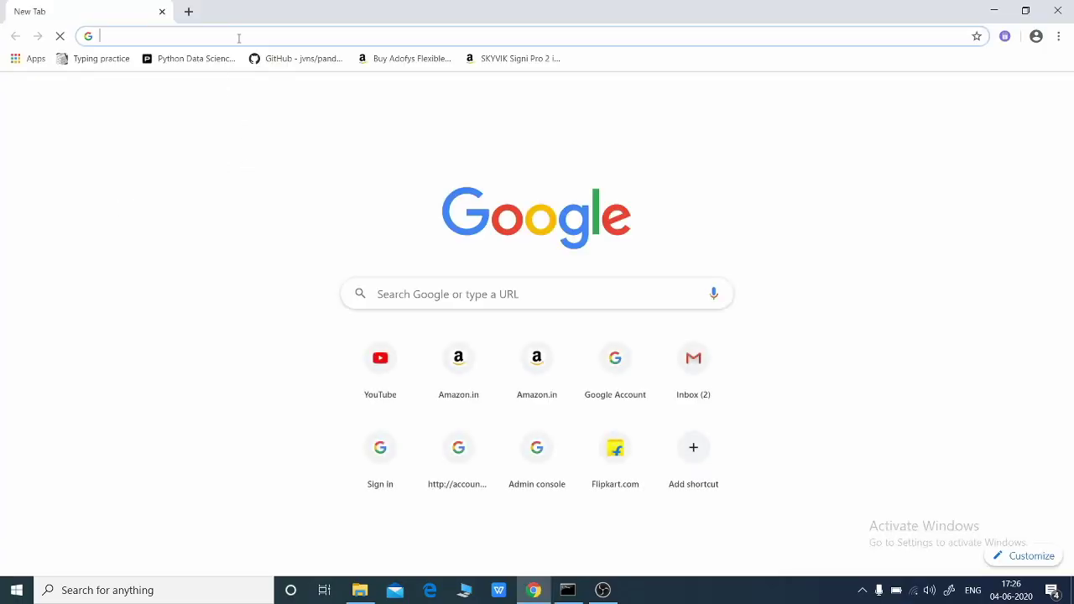
pyautogui.write('acco')
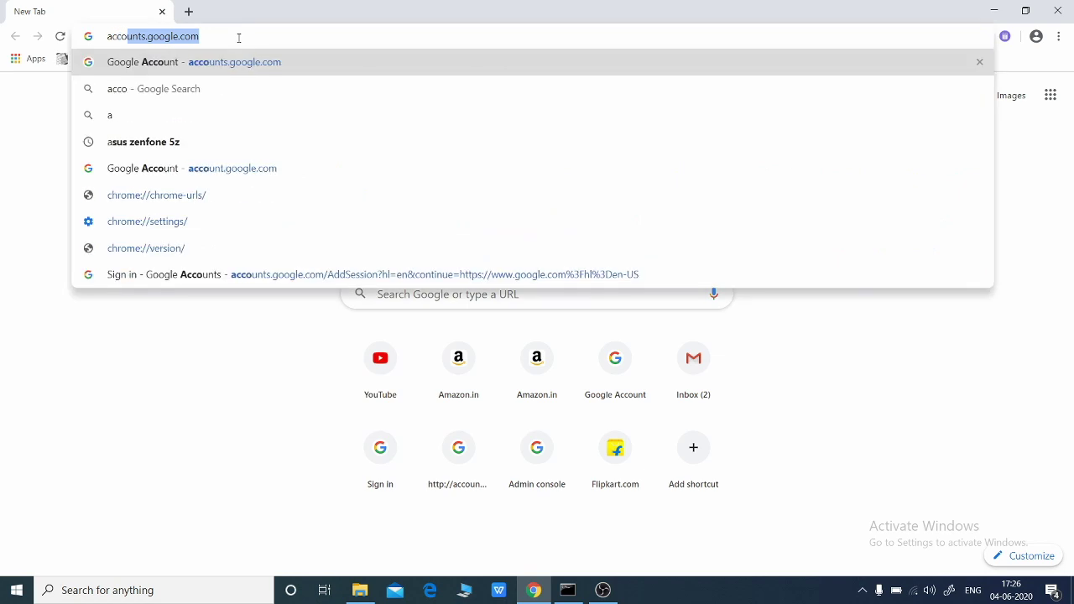
pyautogui.write('unts.')
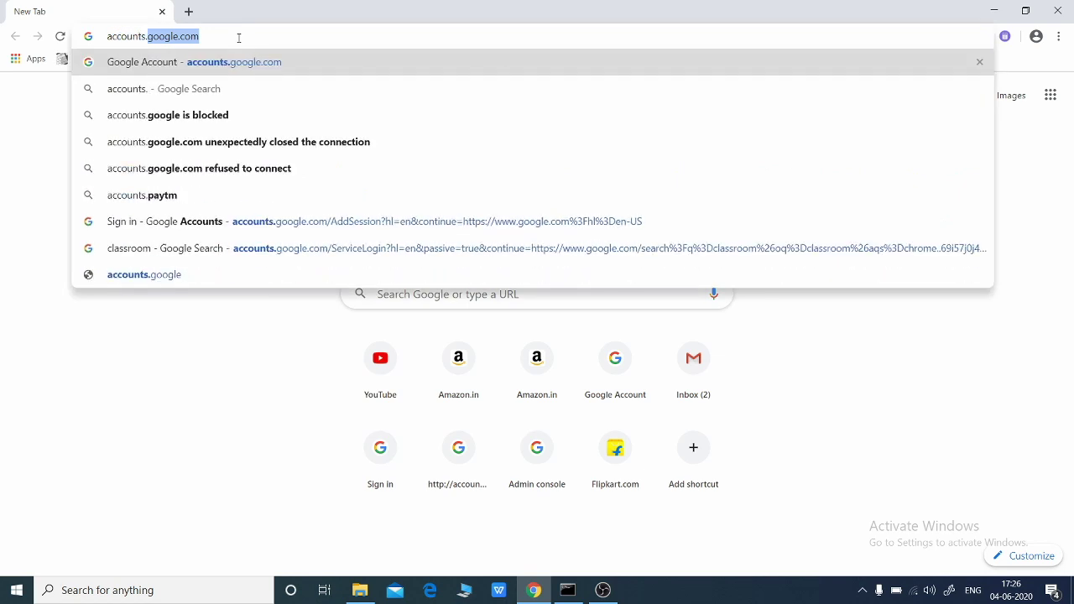
pyautogui.write('google.com')
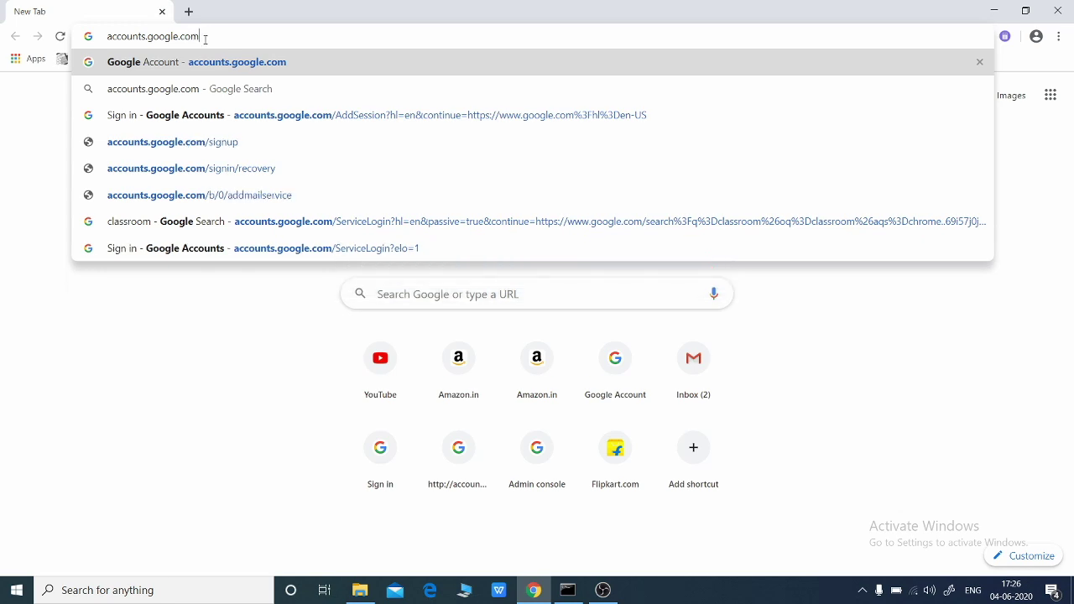
pyautogui.moveTo(204, 38); pyautogui.dragTo(107, 41)
pyautogui.click(205, 37)
# - Load accounts.google.com and choose 'Use another account' in the account chooser
pyautogui.press('Return')
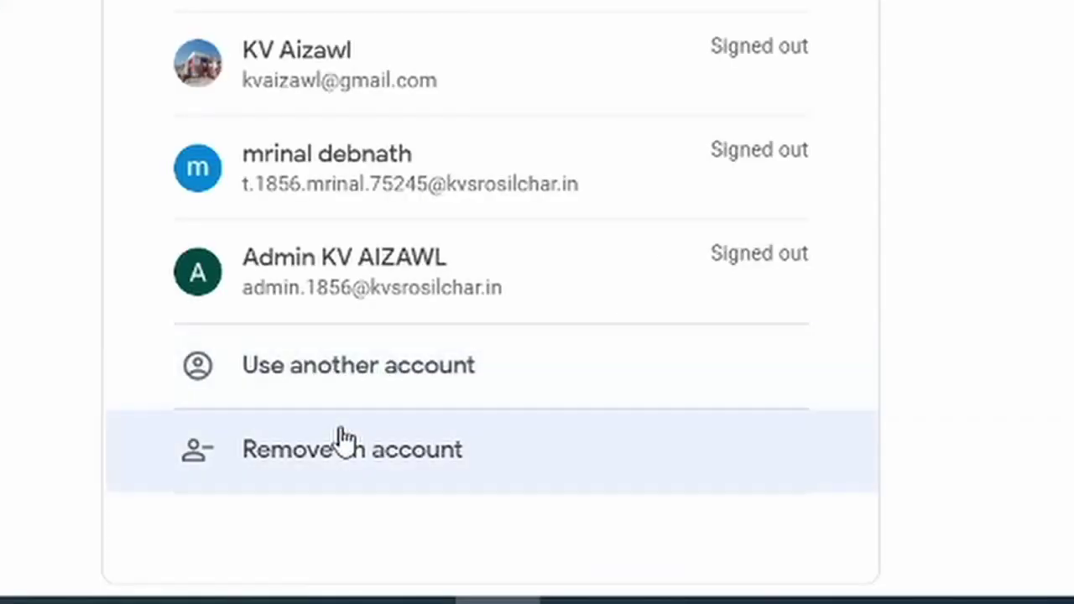
pyautogui.click(365, 386)
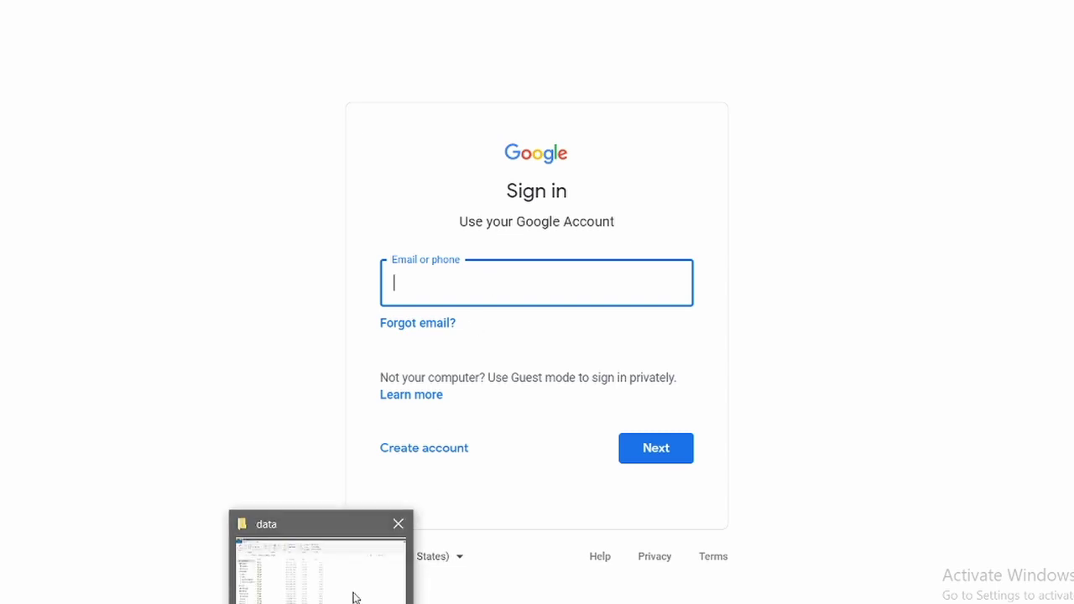
# - Snap the student roster spreadsheet beside the browser and enter the student's school email address
pyautogui.click(355, 595)
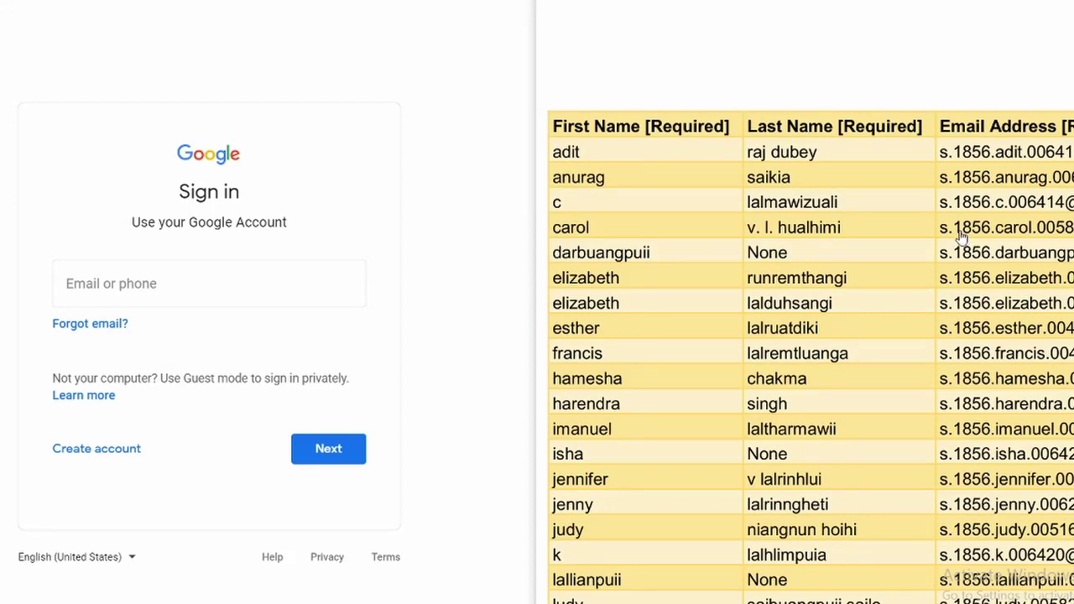
pyautogui.click(174, 282)
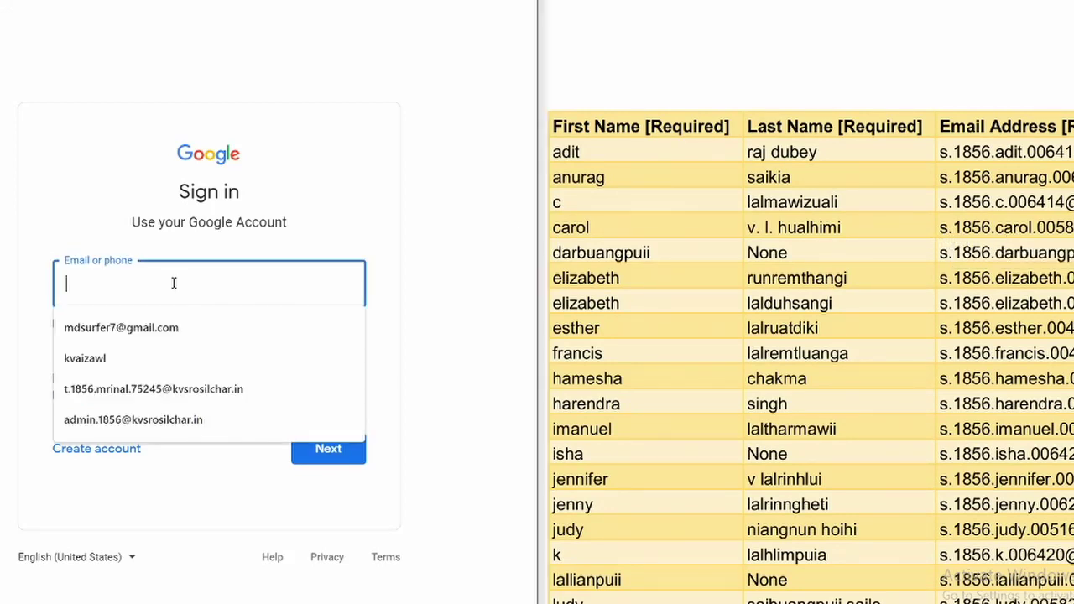
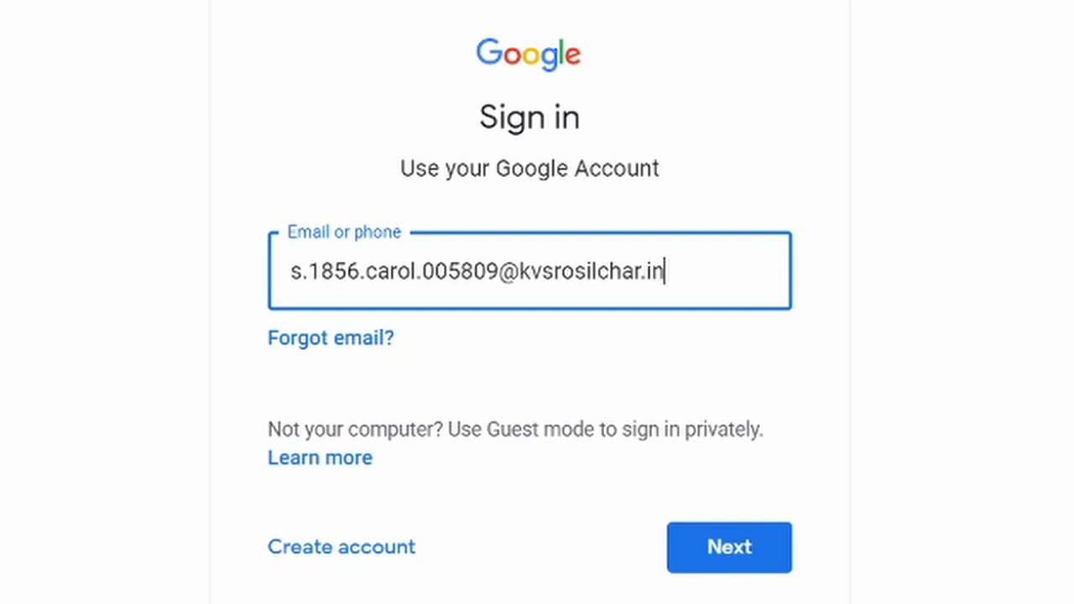
# - Advance to the password step, enter the temporary password, verify it visibly, and submit
pyautogui.click(745, 559)
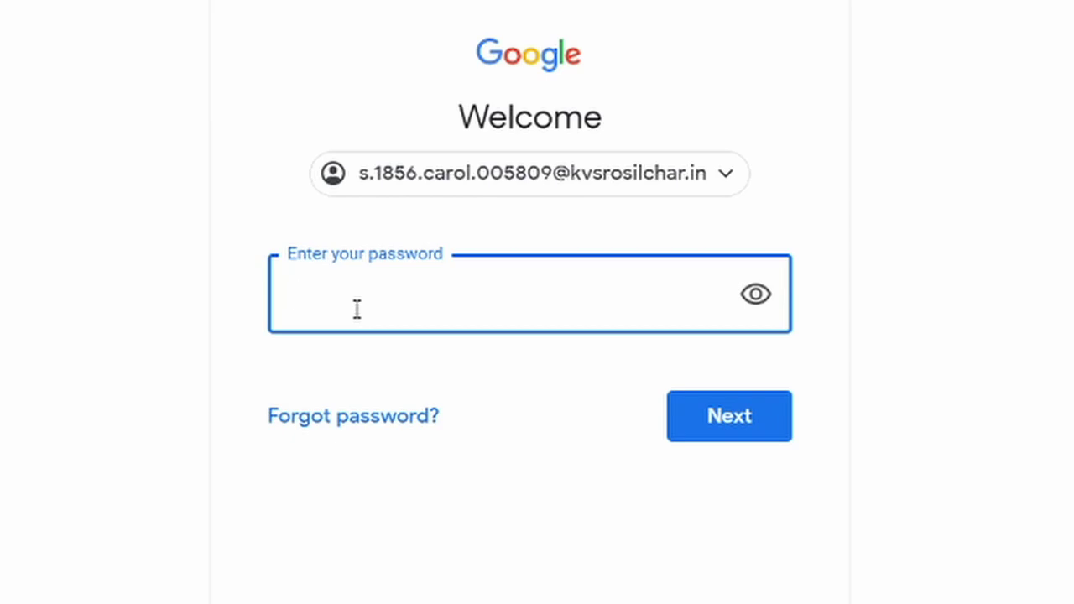
pyautogui.write('•••••••••')
pyautogui.click(759, 302)
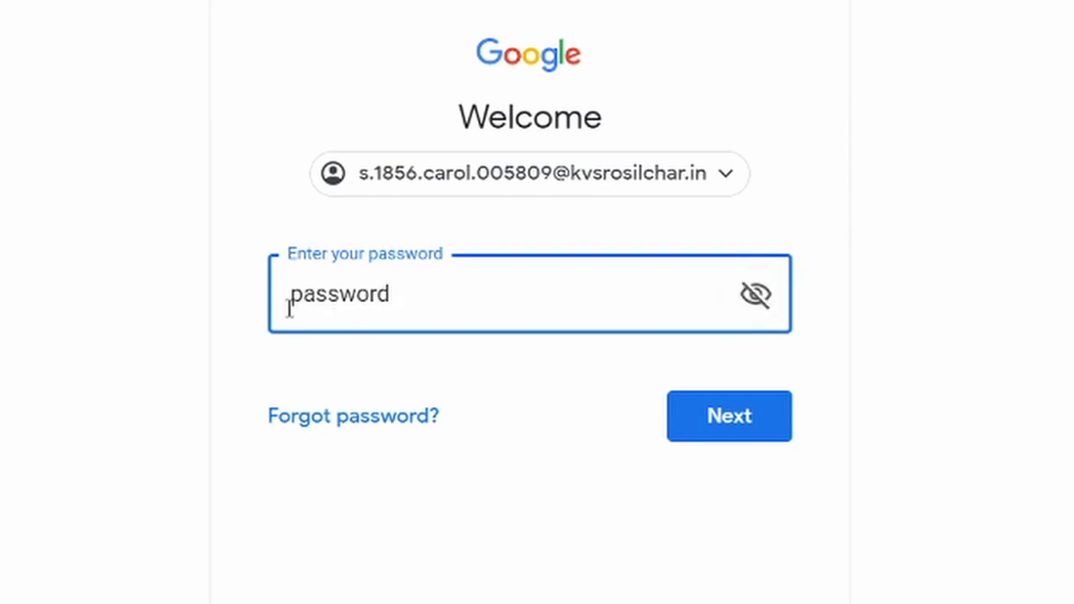
pyautogui.click(743, 423)
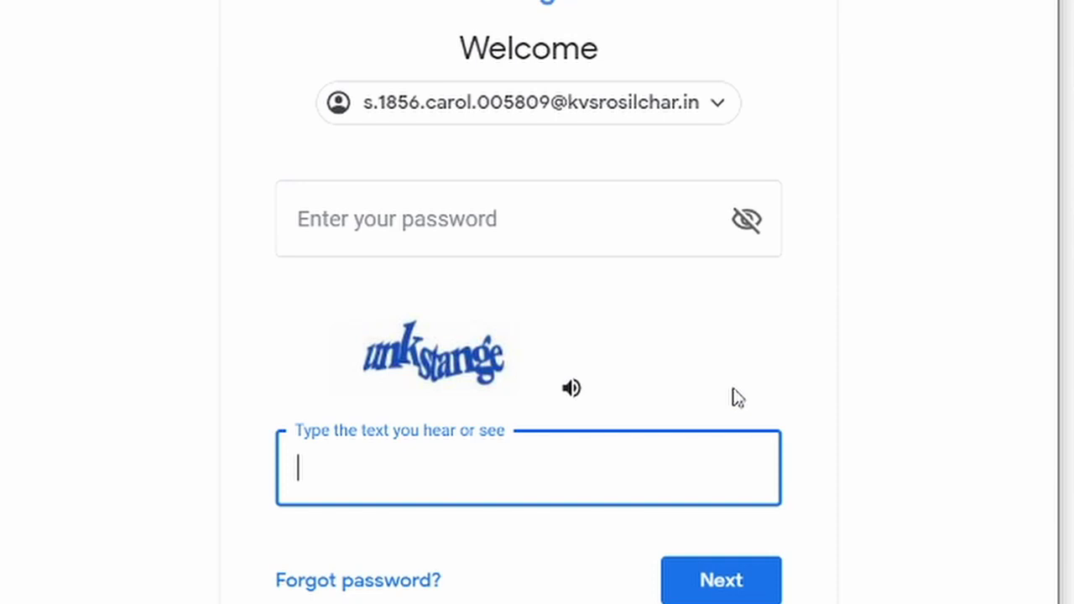
# - Re-enter the temporary password and type the CAPTCHA text 'unkstange'
pyautogui.click(467, 218)
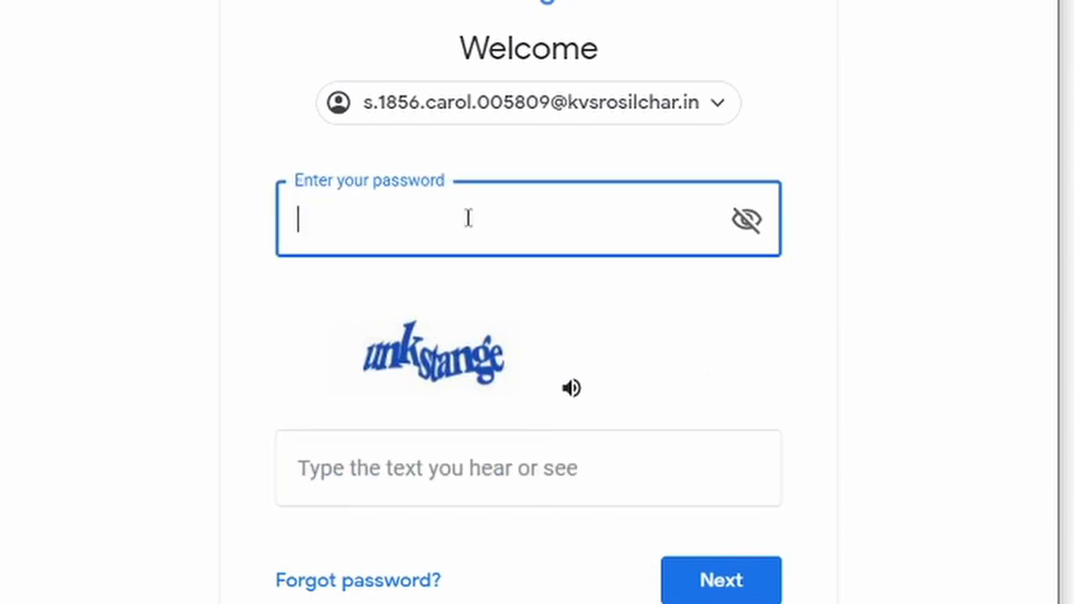
pyautogui.write('password')
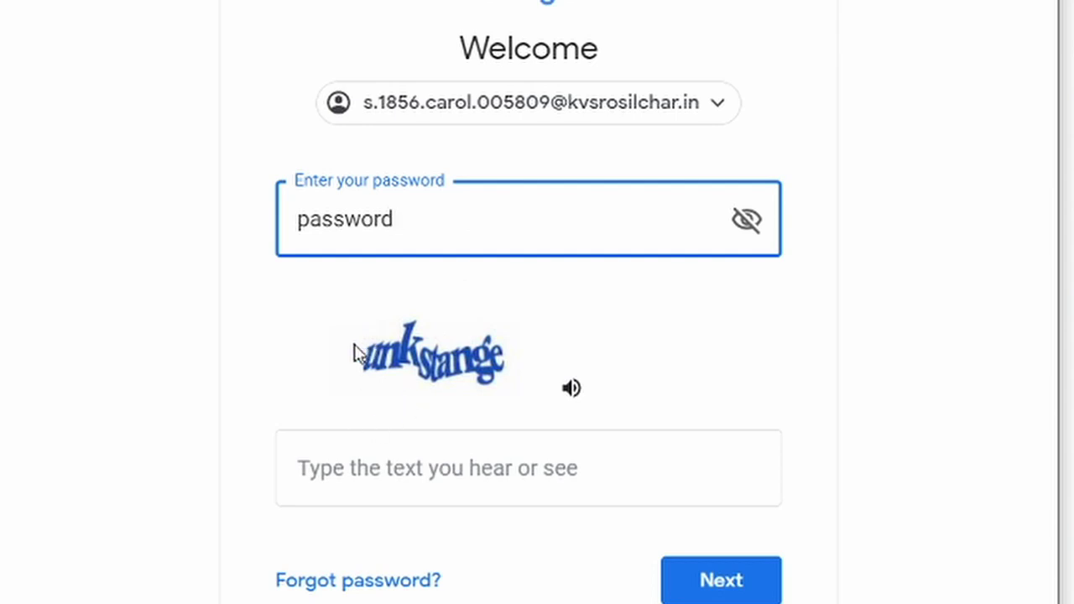
pyautogui.click(339, 473)
pyautogui.write('un')
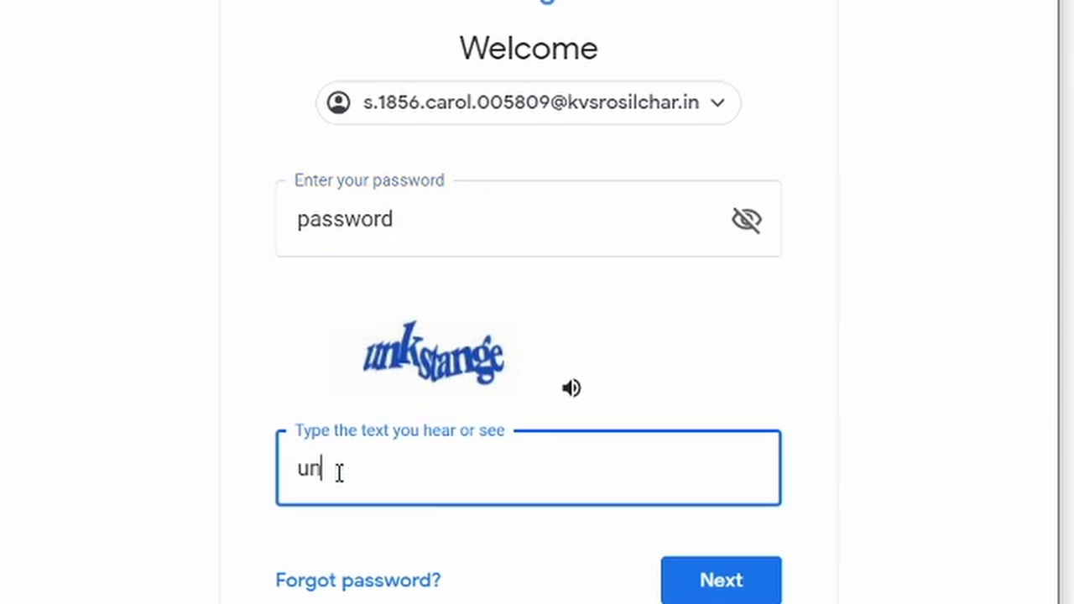
pyautogui.write('kstange')
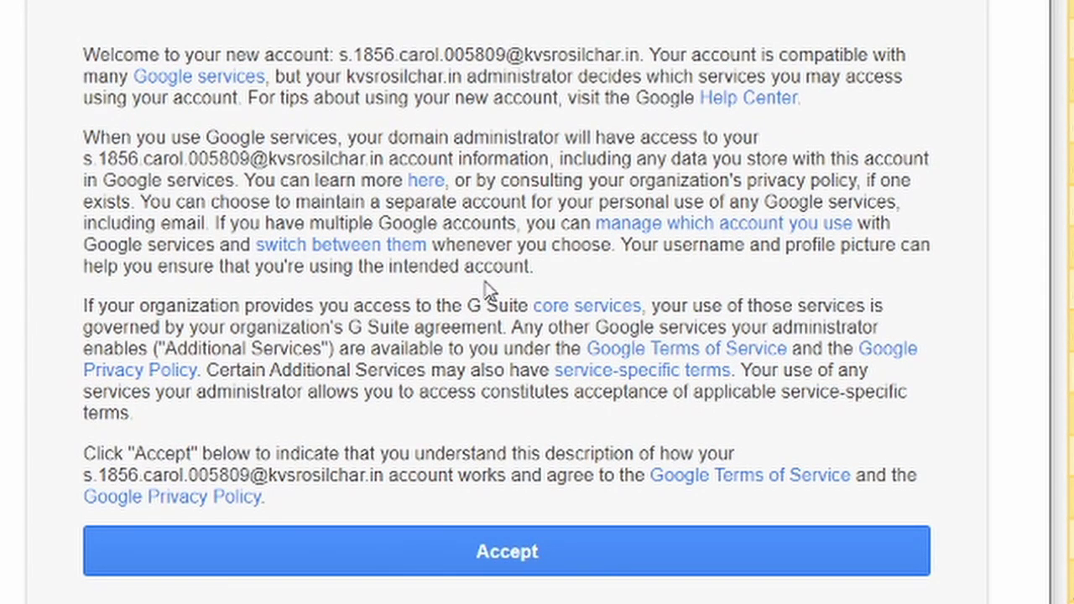
# - Accept the new-account welcome terms
pyautogui.click(538, 552)
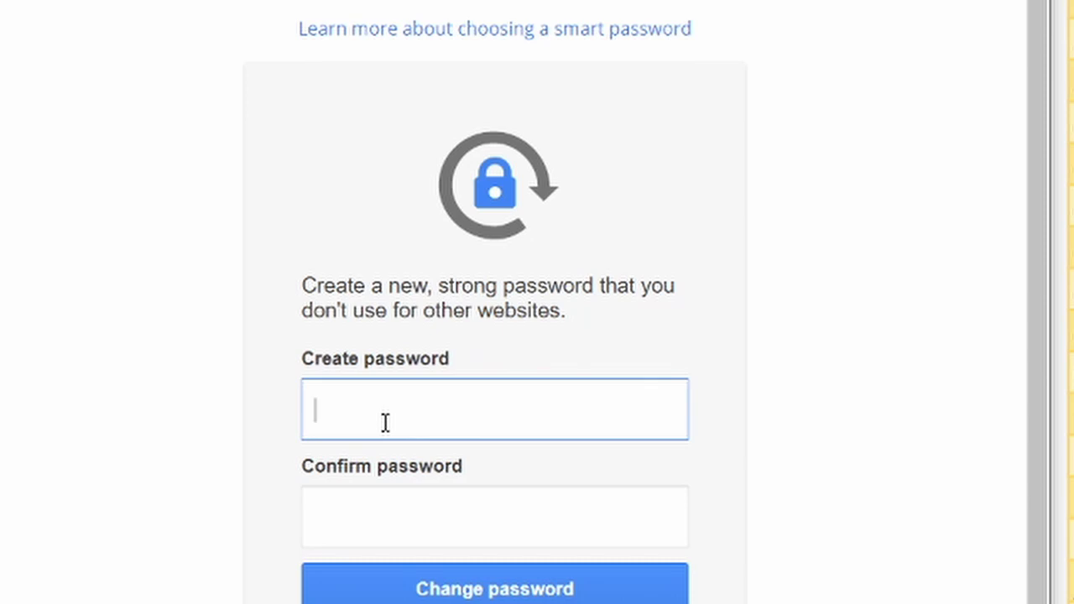
# - Type a new account password, correct typos, confirm it in the second field, and submit
pyautogui.write('abc')
pyautogui.press('BackSpace')
pyautogui.press('BackSpace')
pyautogui.press('BackSpace')
pyautogui.write('**********')
pyautogui.click(373, 512)
pyautogui.write('******')
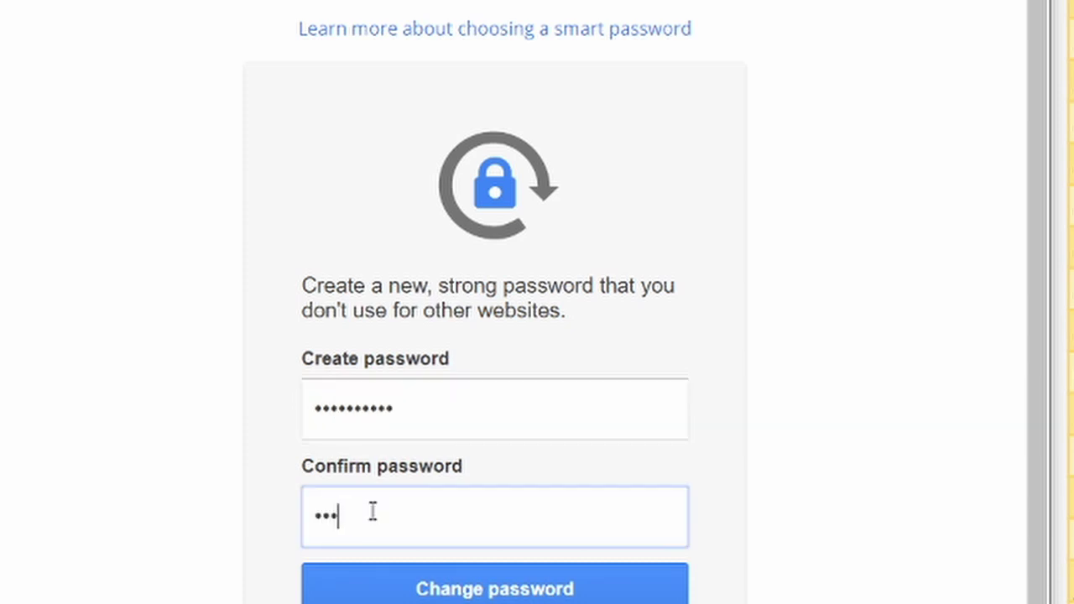
pyautogui.write('****')
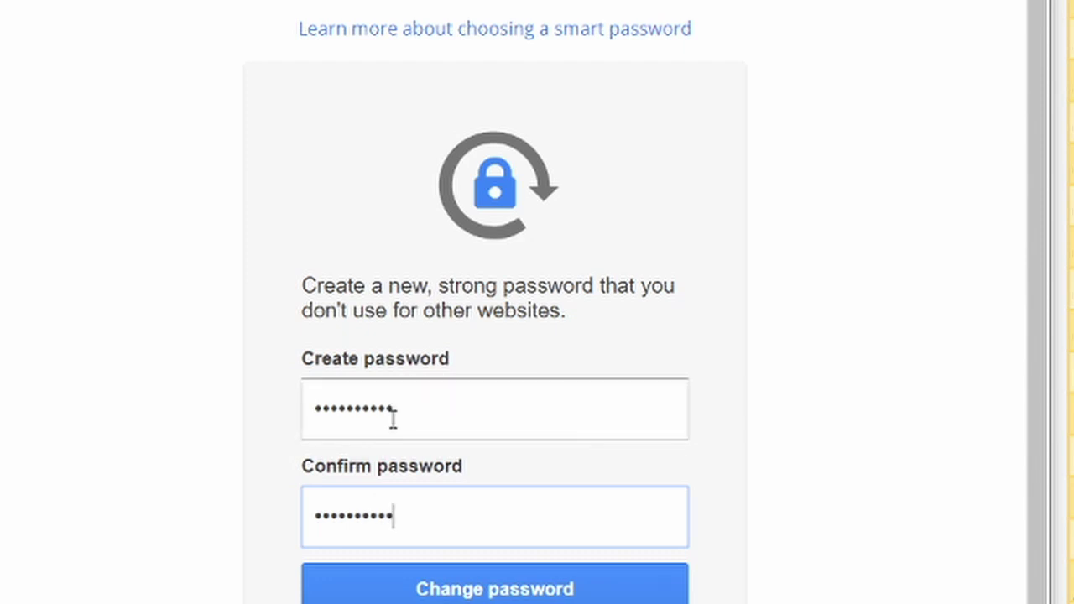
pyautogui.click(489, 596)
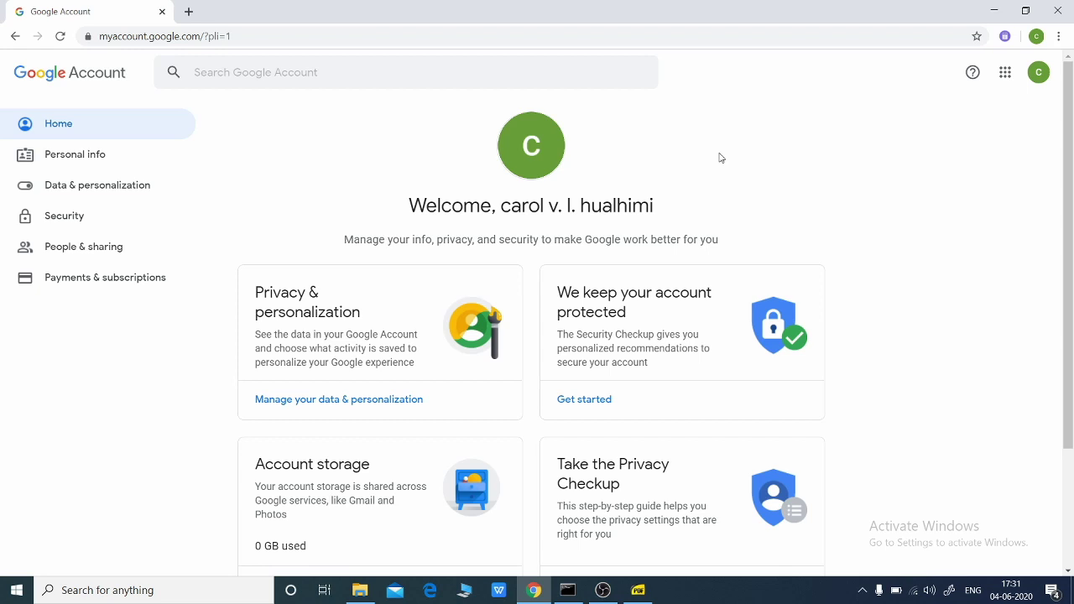
# - Let the myaccount.google.com welcome page finish loading, then switch to another taskbar app
pyautogui.click(605, 594)
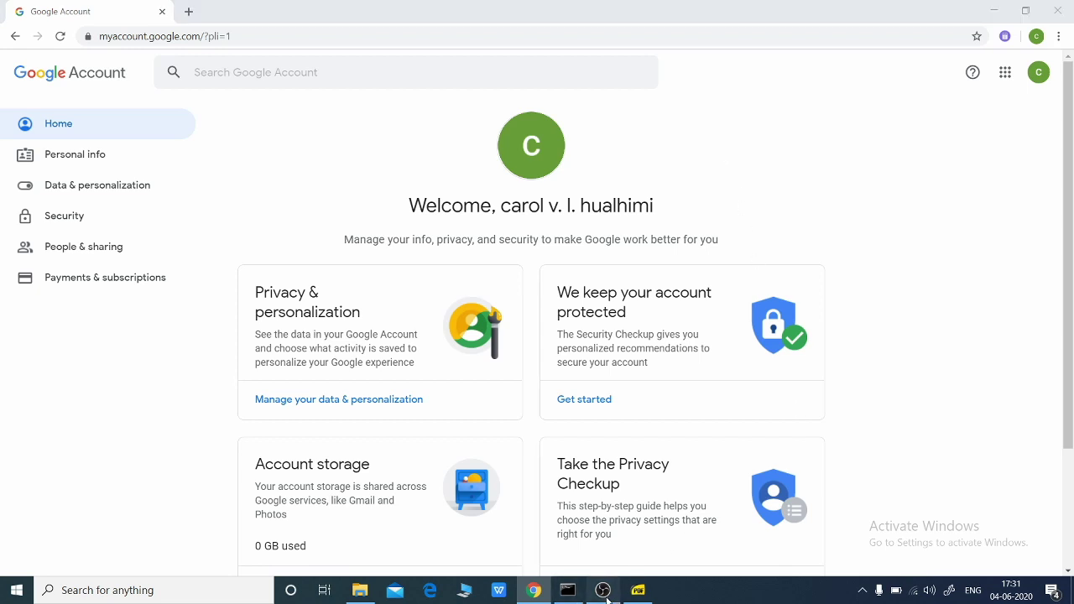